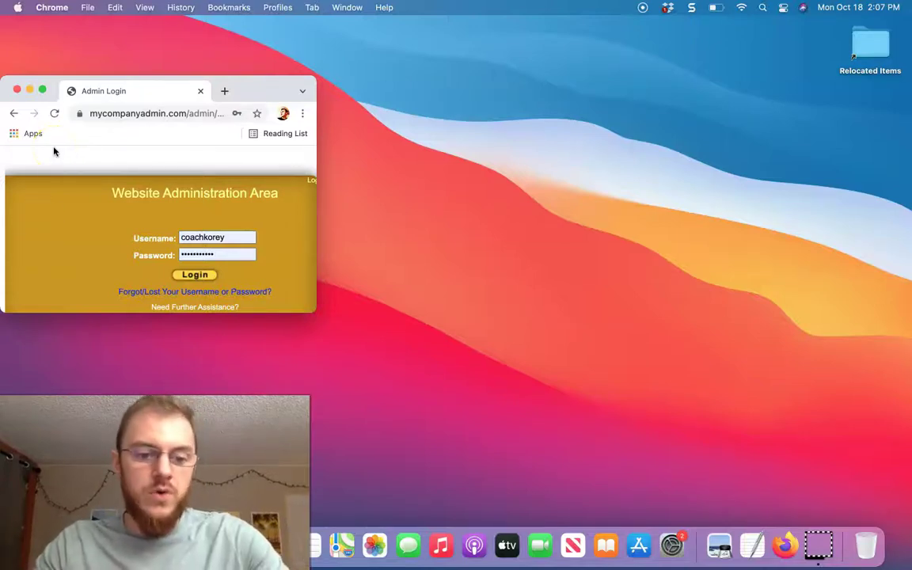
- Enlarge the browser window to full screen and log in to the Website Administration Area with the prefilled credentials
{"action": "key", "text": "F2"}
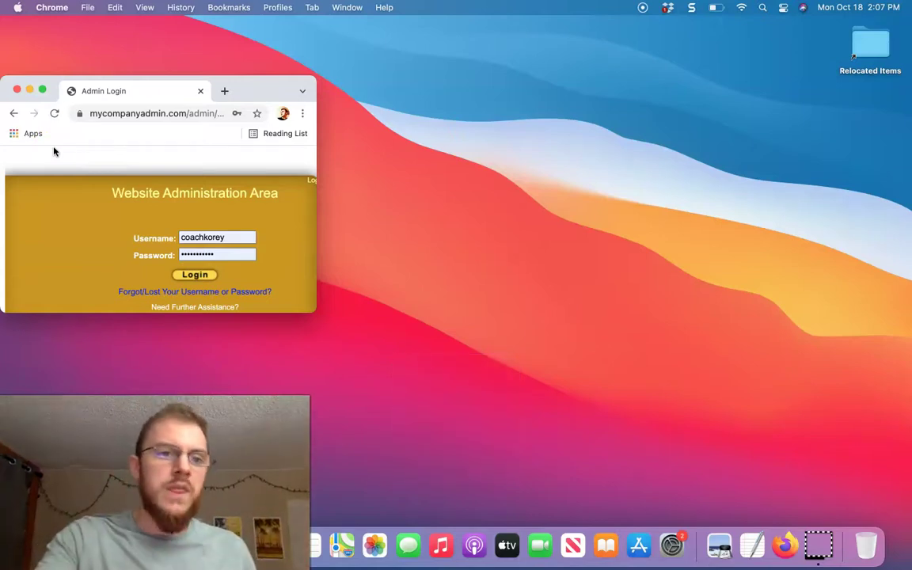
{"action": "left_click", "coordinate": [42, 100]}
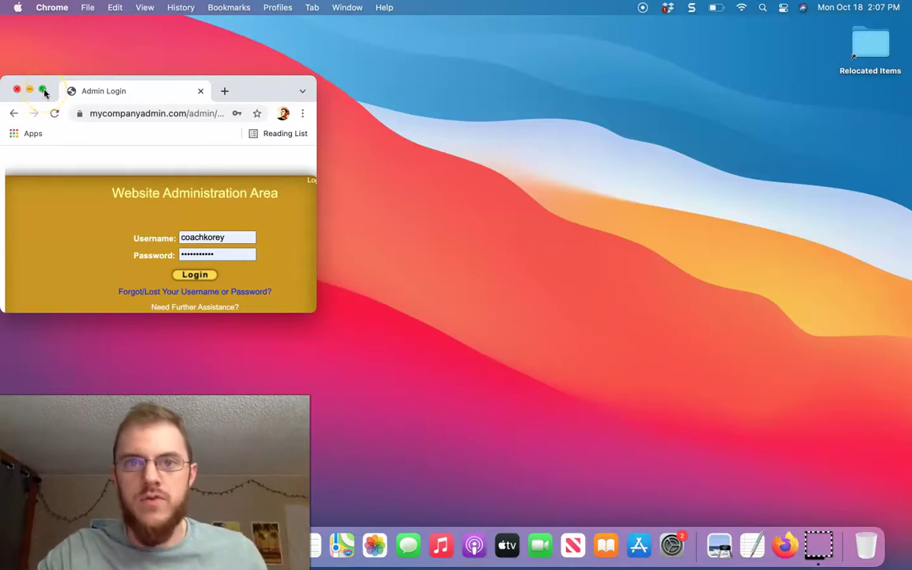
{"action": "left_click", "coordinate": [44, 92]}
{"action": "left_click_drag", "start_coordinate": [177, 40], "coordinate": [72, 41]}
{"action": "left_click", "coordinate": [71, 42]}
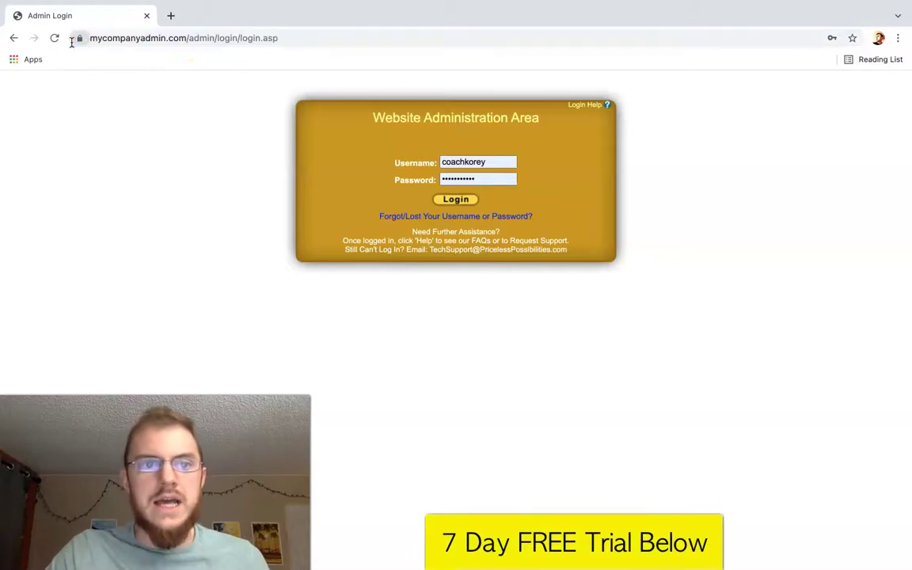
{"action": "left_click", "coordinate": [458, 201]}
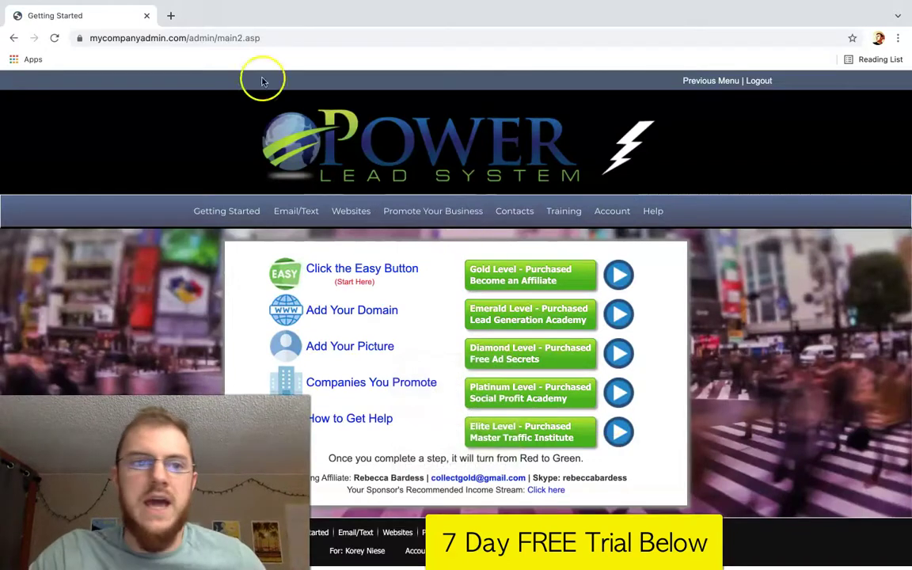
- Load the 7-day free trial page on twitterforbeginners.com in a new browser tab, and return to the Getting Started page
{"action": "left_click", "coordinate": [171, 15]}
{"action": "type", "text": "7dayfreetrialwithkorey.twitterforbeginners.com"}
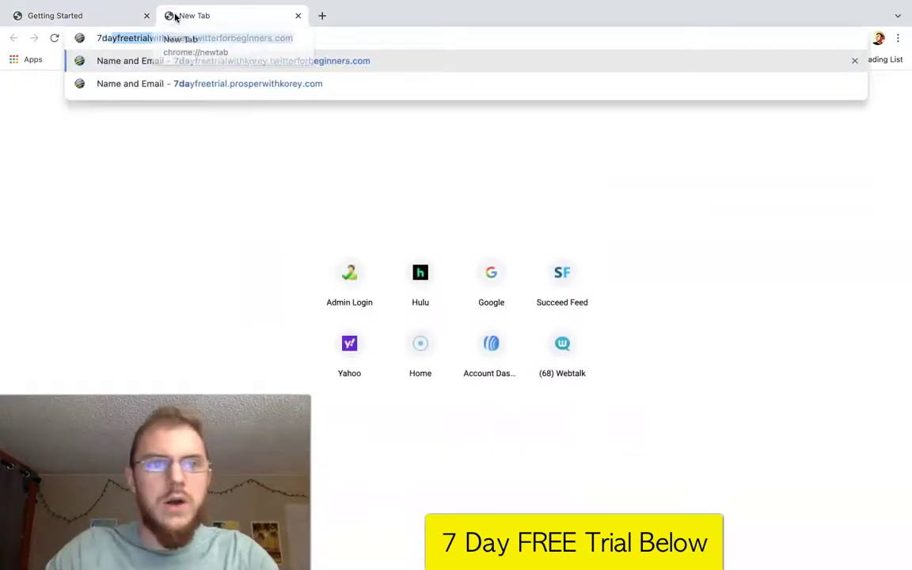
{"action": "key", "text": "Return"}
{"action": "left_click", "coordinate": [110, 15]}
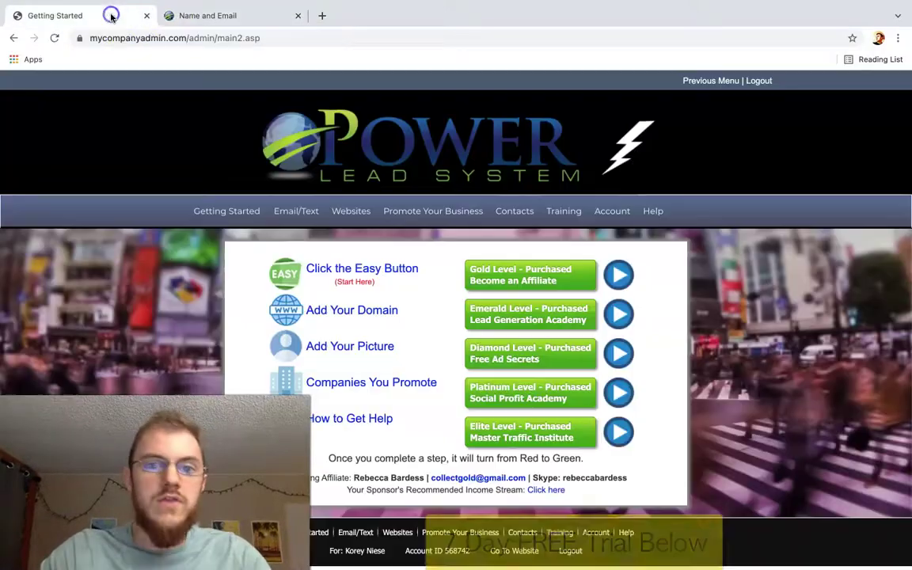
- Switch the admin area back to its previous menu layout and view the website and webpage options
{"action": "left_click", "coordinate": [707, 81]}
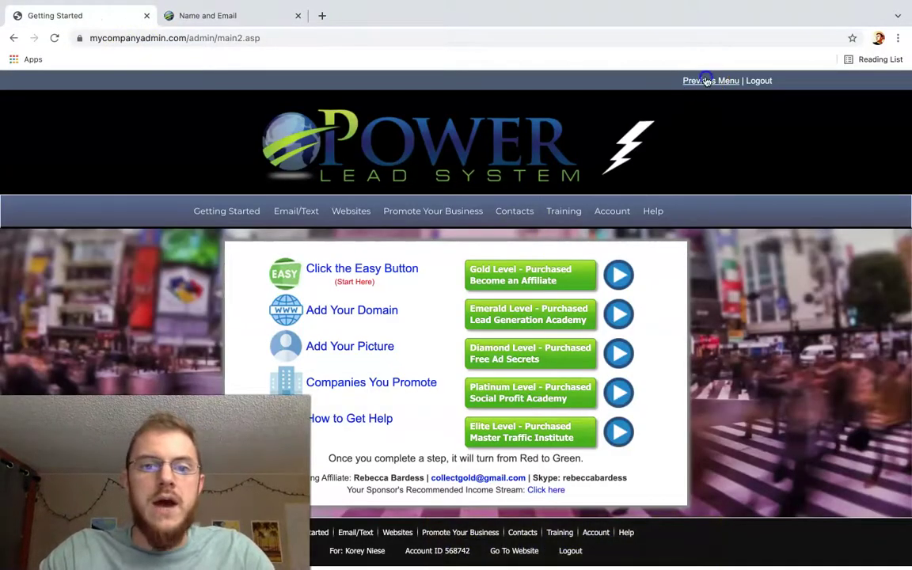
{"action": "left_click", "coordinate": [377, 194]}
{"action": "mouse_move", "coordinate": [412, 228]}
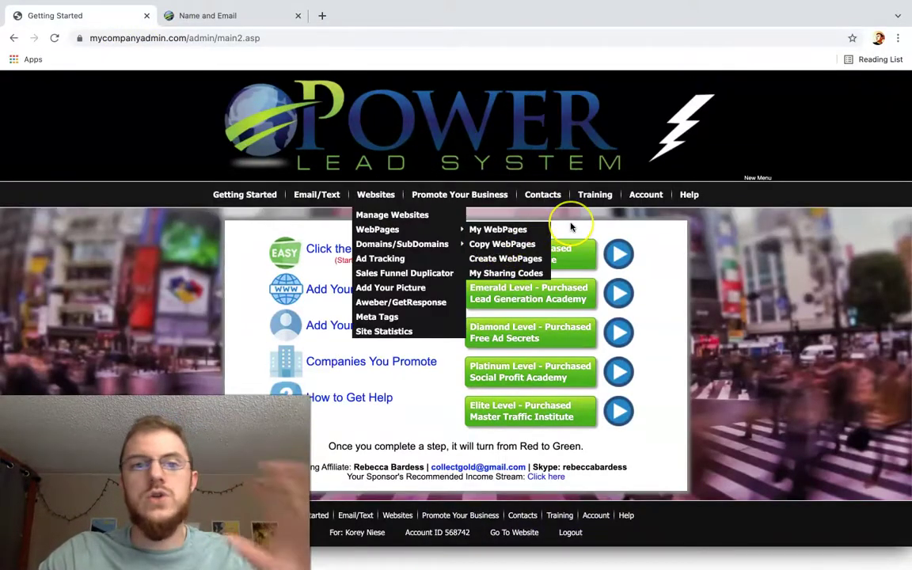
{"action": "left_click", "coordinate": [571, 227]}
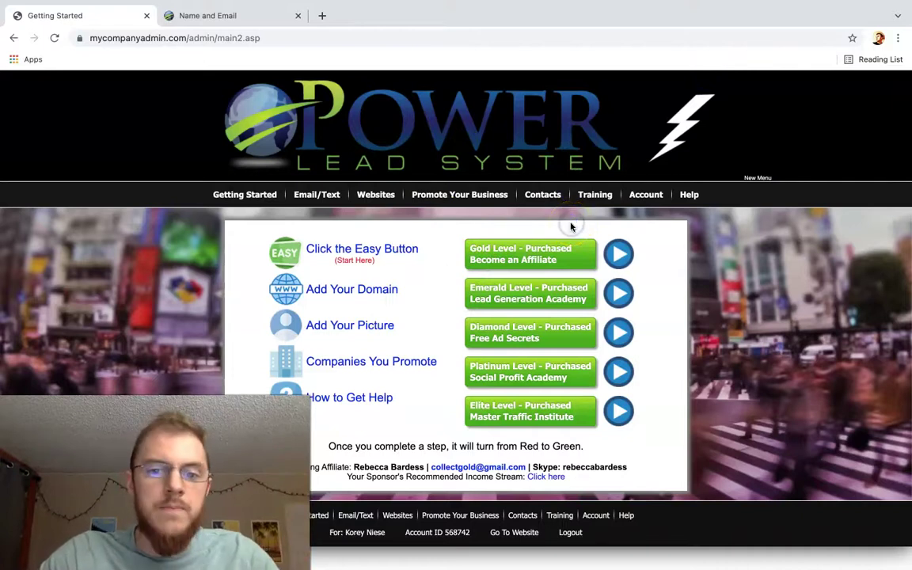
- Open the Manage SubDomains page and view the Create New Sub-Domain form
{"action": "left_click", "coordinate": [379, 194]}
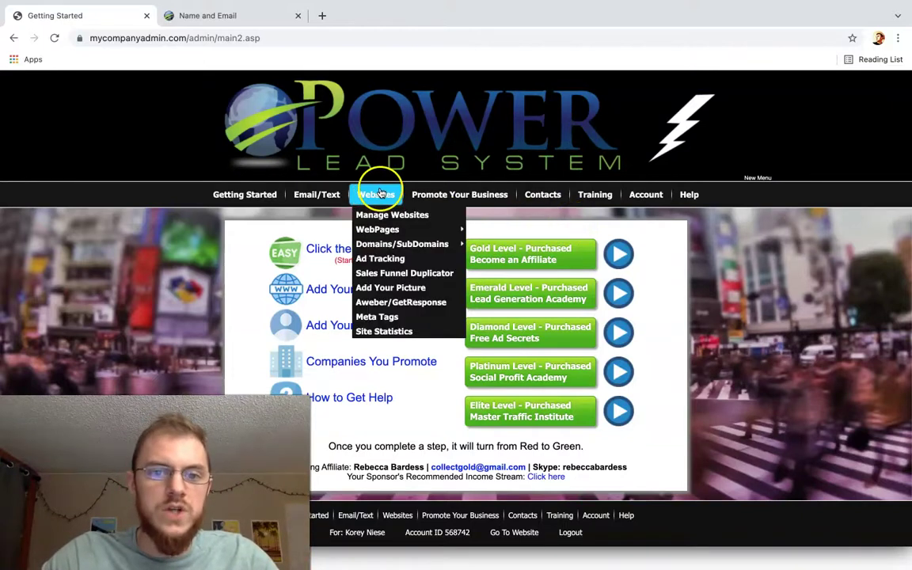
{"action": "mouse_move", "coordinate": [415, 248]}
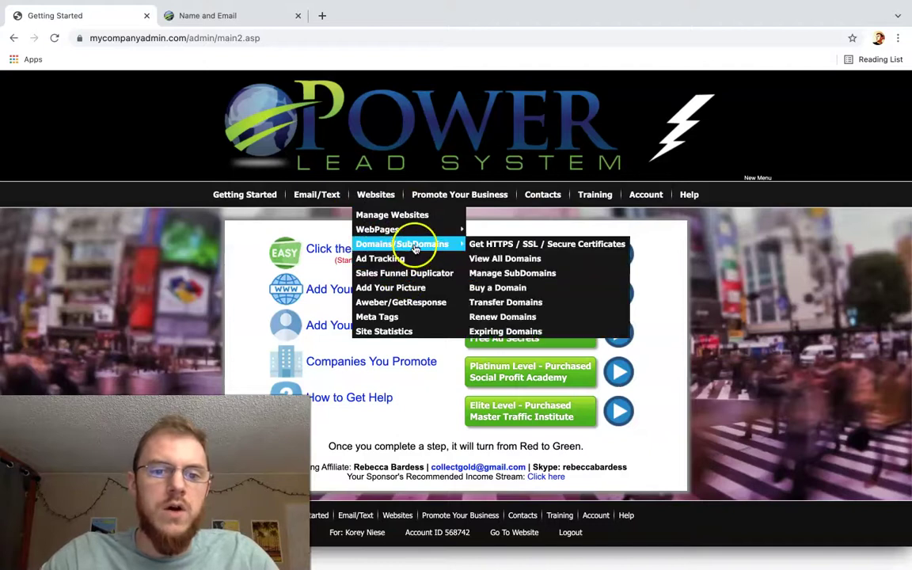
{"action": "left_click", "coordinate": [380, 242]}
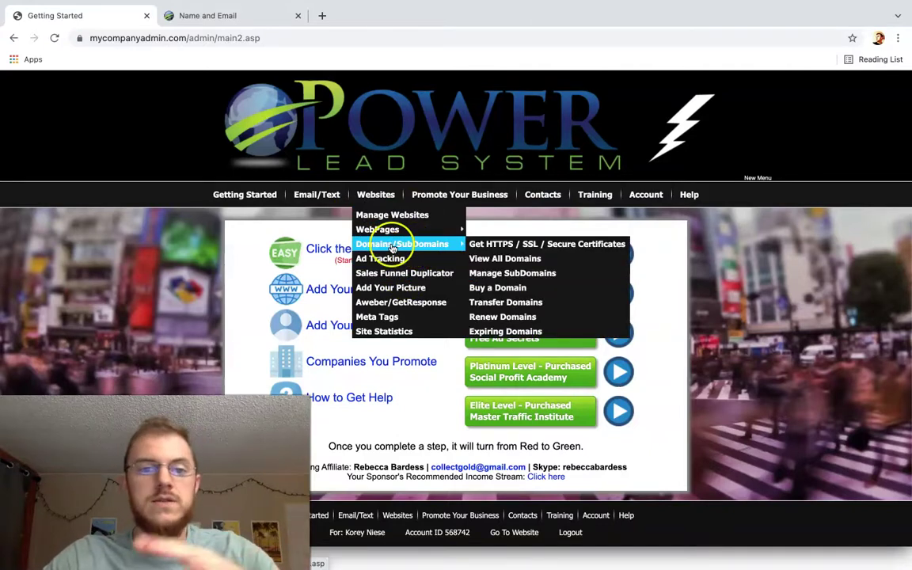
{"action": "left_click", "coordinate": [522, 274]}
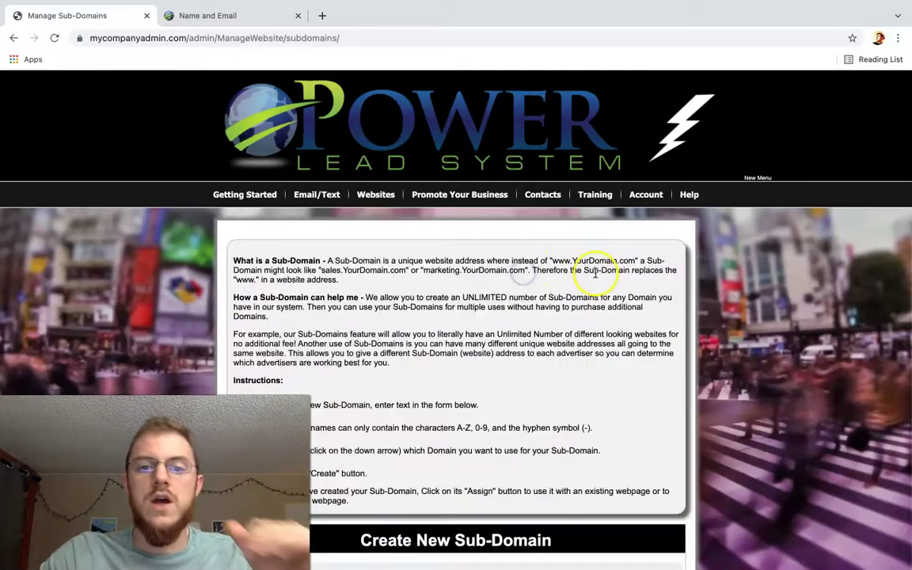
{"action": "scroll", "coordinate": [595, 273], "scroll_direction": "down", "scroll_amount": 1}
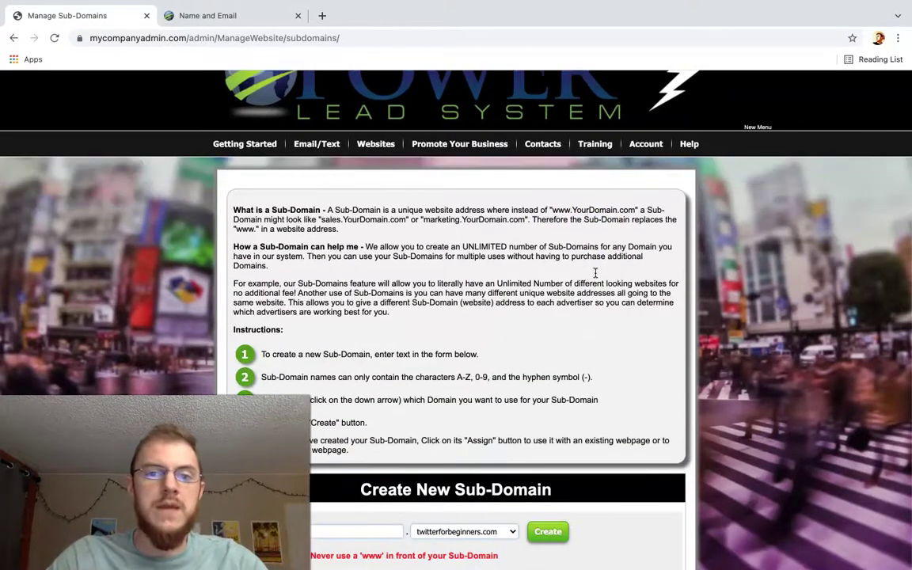
- Open the Manage Websites page and examine the Sales Funnels Created for You section
{"action": "mouse_move", "coordinate": [372, 146]}
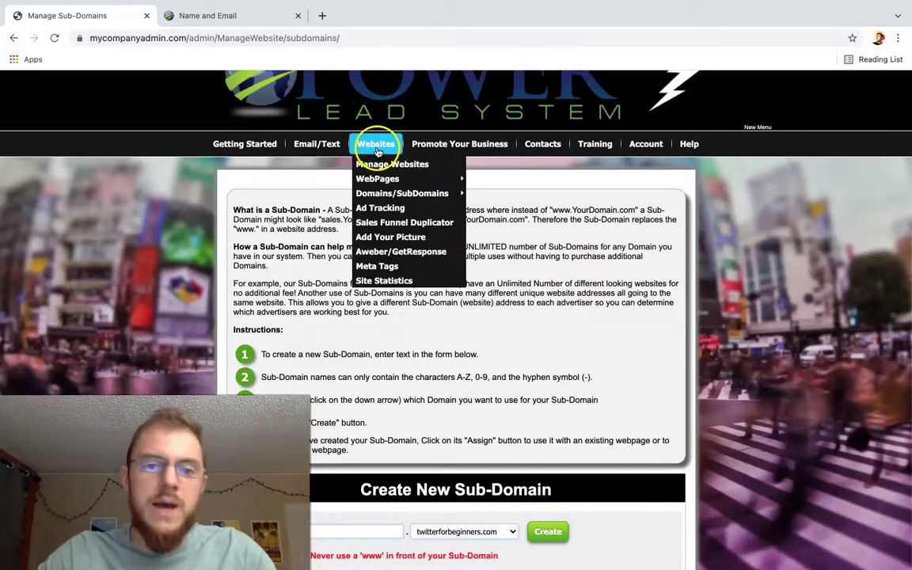
{"action": "left_click", "coordinate": [423, 164]}
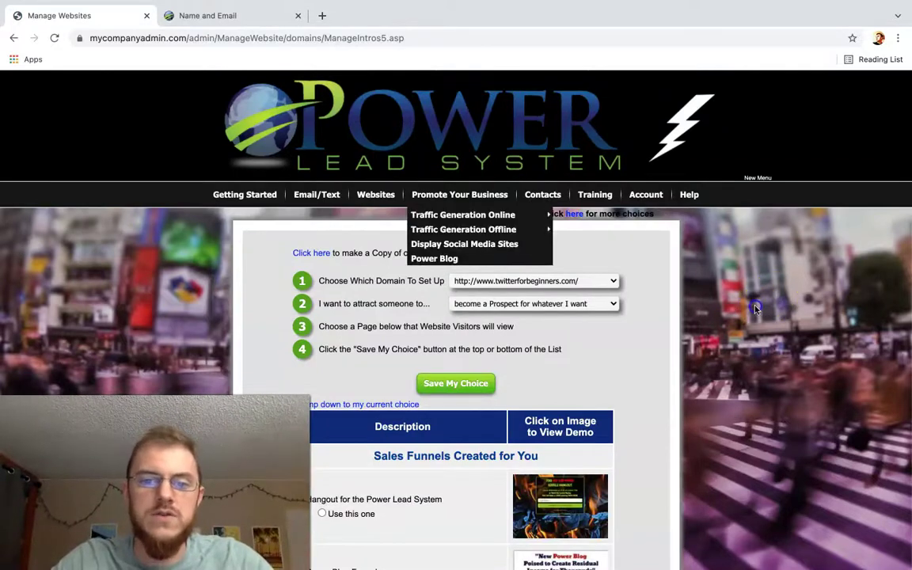
{"action": "scroll", "coordinate": [644, 298], "scroll_direction": "down", "scroll_amount": 2}
{"action": "left_click_drag", "start_coordinate": [538, 354], "coordinate": [382, 355]}
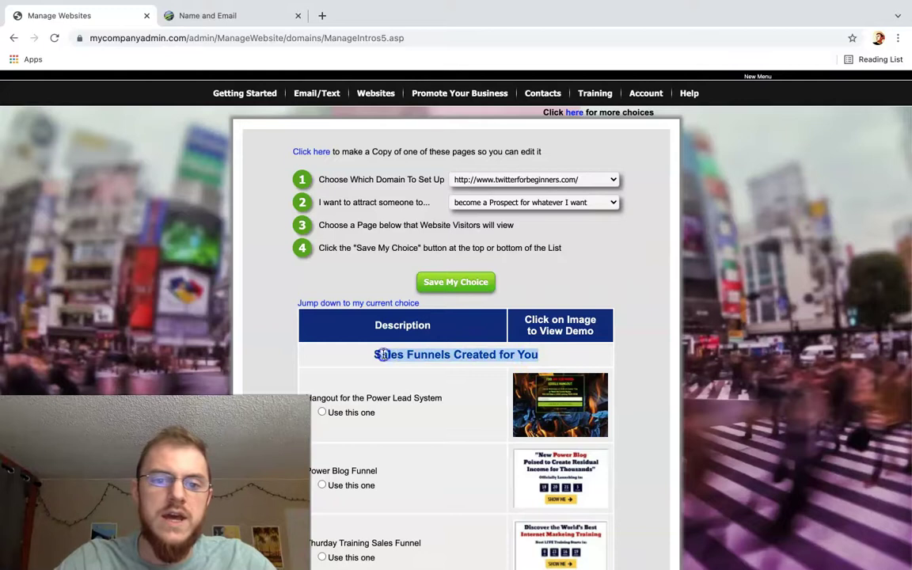
{"action": "left_click", "coordinate": [754, 348]}
- Examine the Shared Choices and Power Lead System Lead Capture Pages sections of the page list
{"action": "scroll", "coordinate": [755, 348], "scroll_direction": "down", "scroll_amount": 2}
{"action": "left_click_drag", "start_coordinate": [909, 71], "coordinate": [908, 84]}
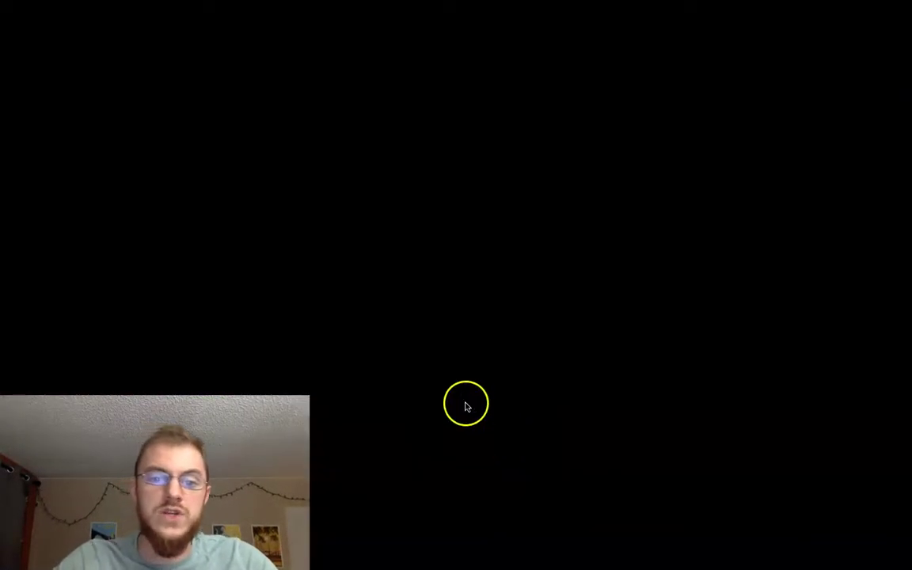
{"action": "left_click_drag", "start_coordinate": [513, 398], "coordinate": [449, 397]}
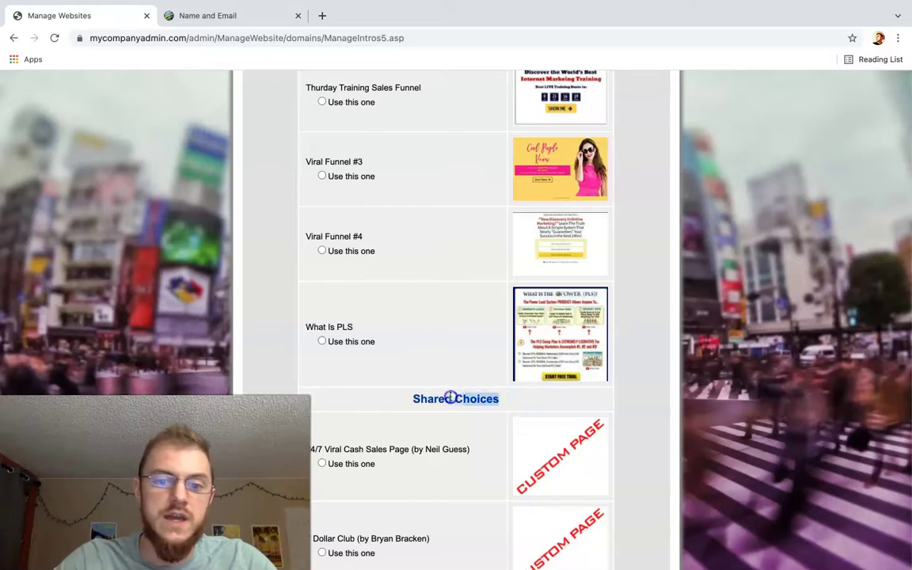
{"action": "left_click", "coordinate": [767, 309]}
{"action": "left_click_drag", "start_coordinate": [908, 84], "coordinate": [907, 184]}
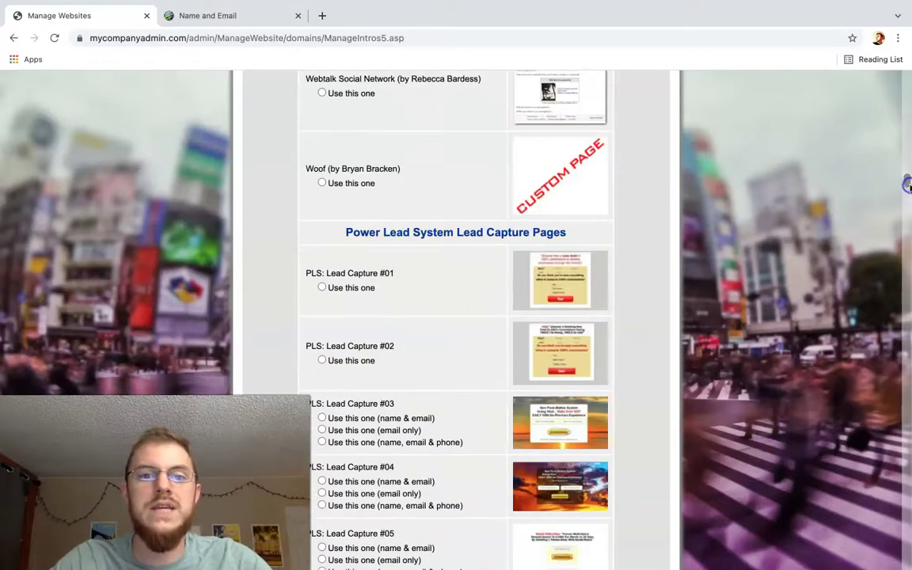
{"action": "triple_click", "coordinate": [466, 232]}
{"action": "left_click", "coordinate": [767, 285]}
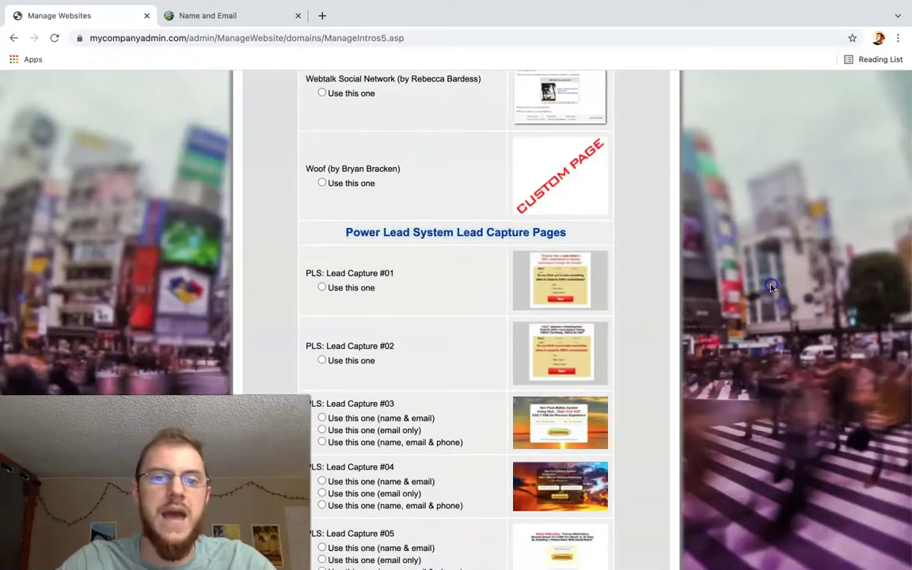
- Look through the remaining ready-made lead capture templates down to the Bypass Lead Capture Pages section
{"action": "scroll", "coordinate": [771, 289], "scroll_direction": "down", "scroll_amount": 1}
{"action": "scroll", "coordinate": [772, 289], "scroll_direction": "down", "scroll_amount": 7}
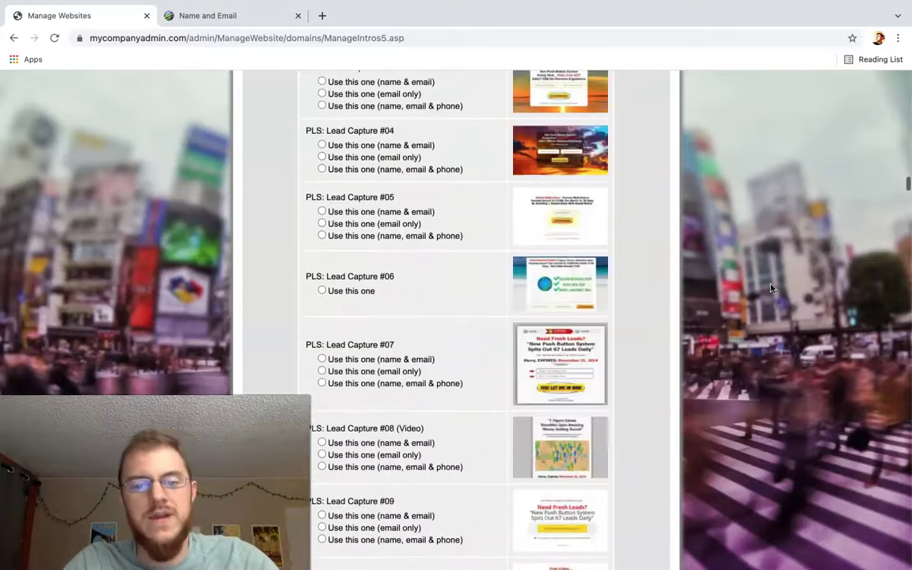
{"action": "left_click", "coordinate": [908, 183]}
{"action": "left_click_drag", "start_coordinate": [908, 183], "coordinate": [906, 190]}
{"action": "scroll", "coordinate": [906, 191], "scroll_direction": "down", "scroll_amount": 4}
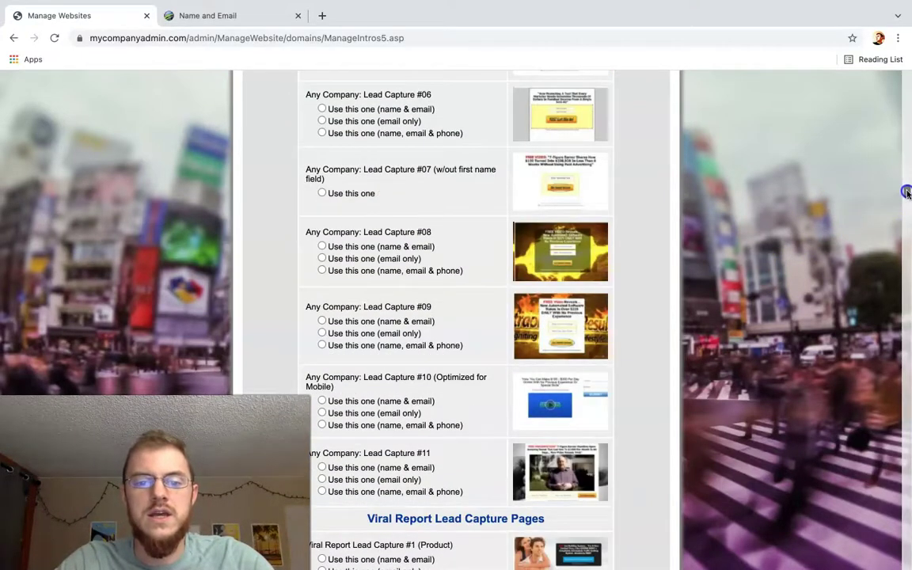
{"action": "scroll", "coordinate": [906, 192], "scroll_direction": "down", "scroll_amount": 6}
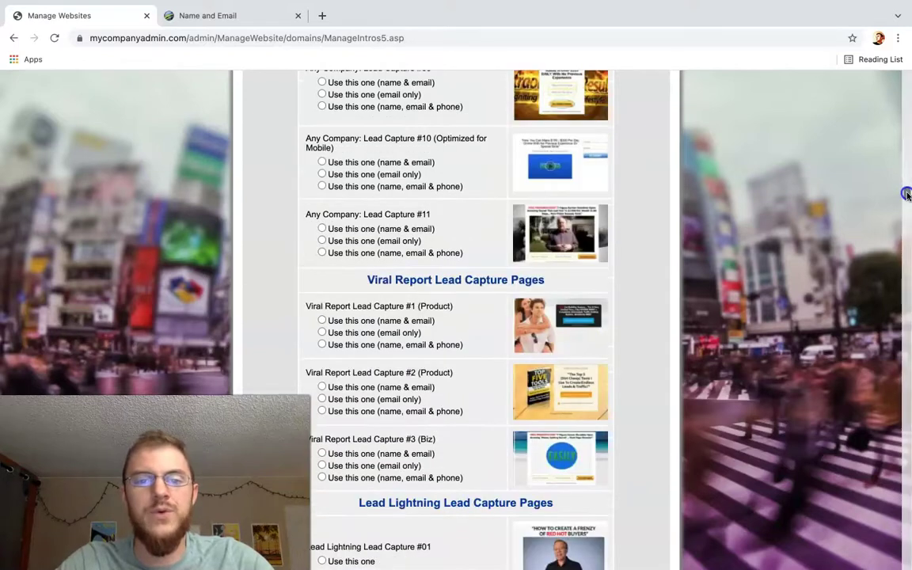
{"action": "scroll", "coordinate": [907, 195], "scroll_direction": "down", "scroll_amount": 2}
{"action": "scroll", "coordinate": [907, 197], "scroll_direction": "down", "scroll_amount": 6}
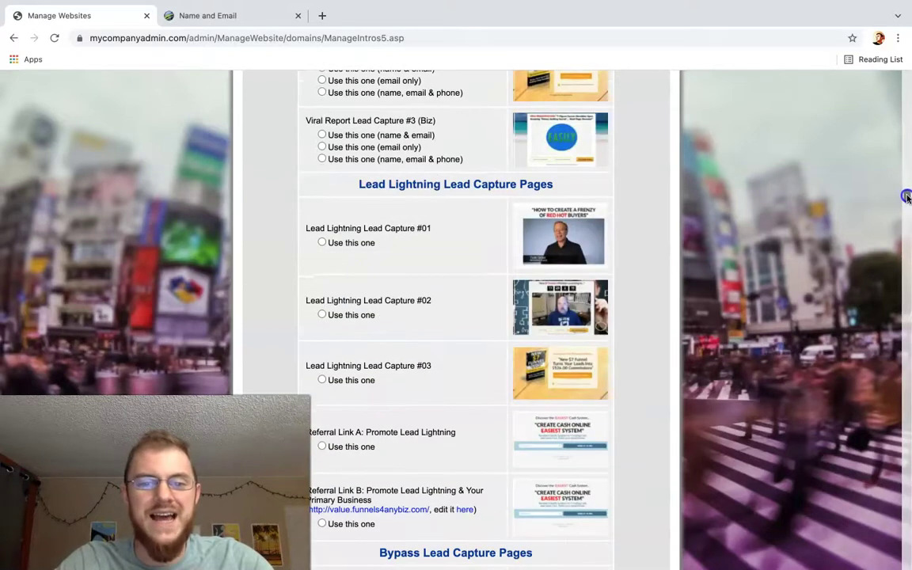
{"action": "scroll", "coordinate": [907, 197], "scroll_direction": "down", "scroll_amount": 4}
{"action": "scroll", "coordinate": [907, 199], "scroll_direction": "down", "scroll_amount": 2}
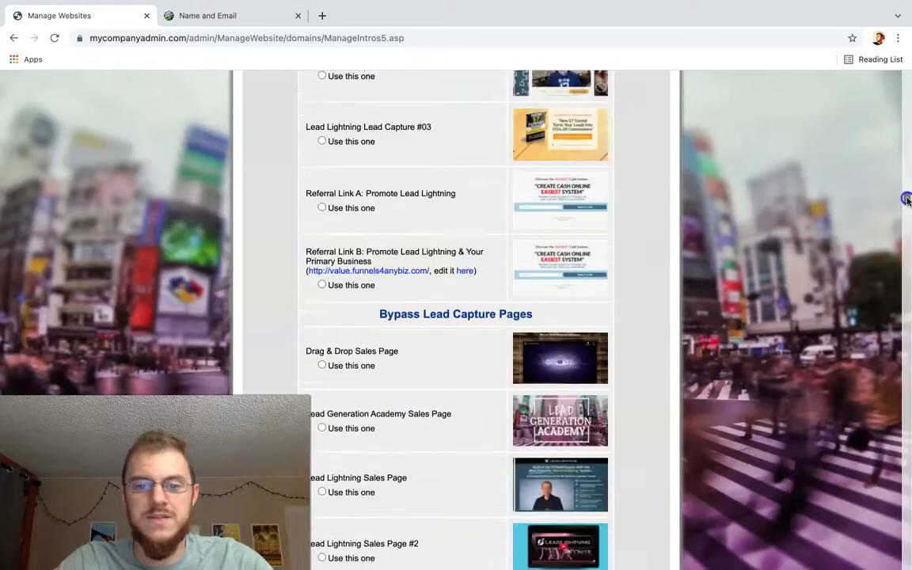
{"action": "scroll", "coordinate": [907, 199], "scroll_direction": "down", "scroll_amount": 4}
{"action": "triple_click", "coordinate": [443, 155]}
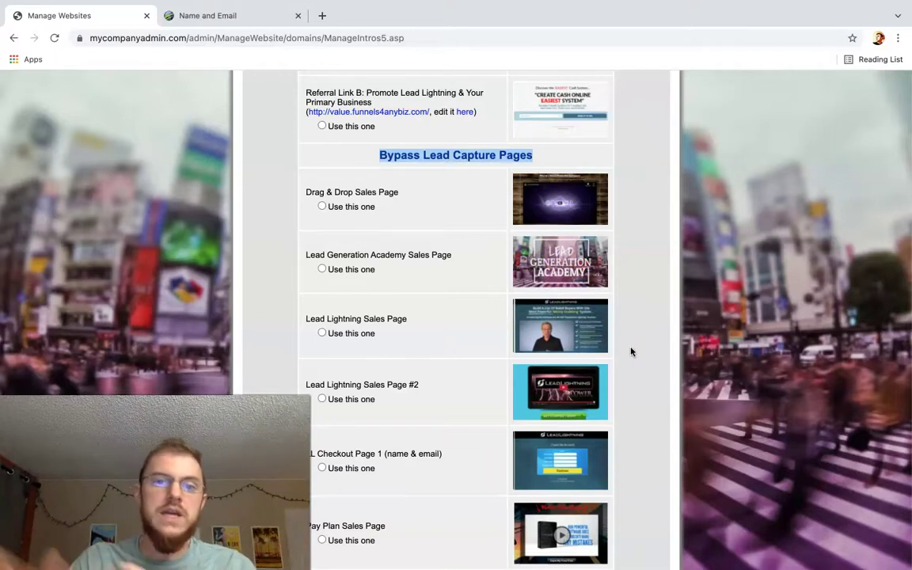
{"action": "left_click", "coordinate": [630, 214]}
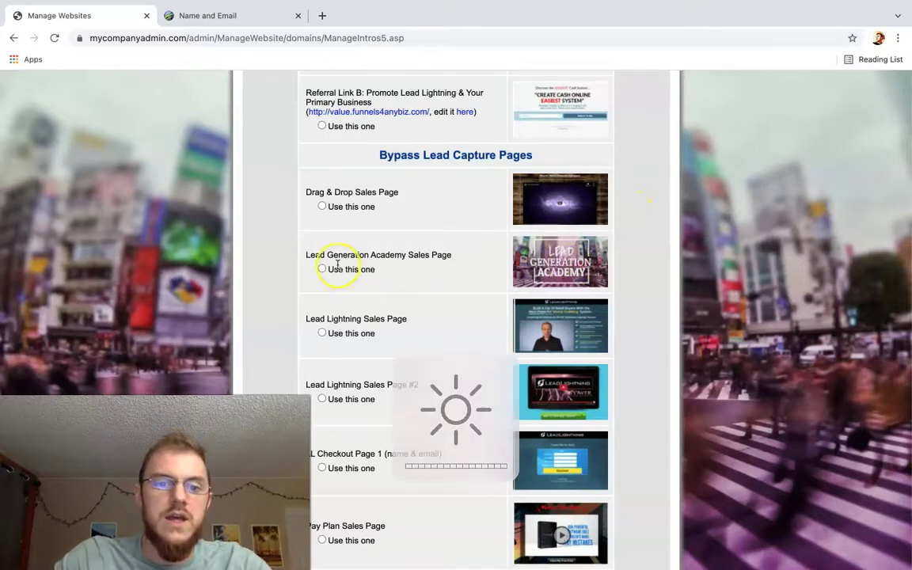
- Select the Lead Generation Academy Sales Page for twitterforbeginners.com and look through the list to its end, where the choice is saved
{"action": "triple_click", "coordinate": [391, 254]}
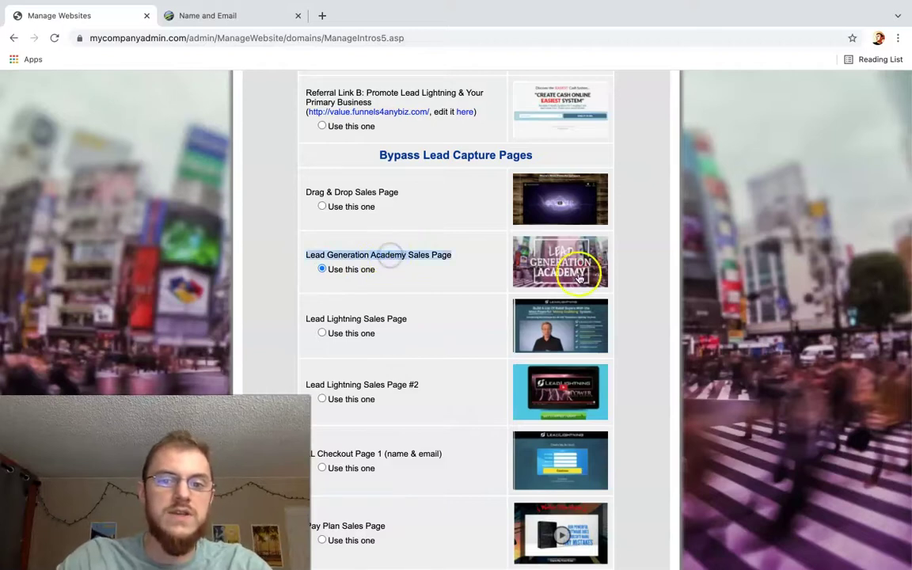
{"action": "left_click", "coordinate": [744, 276]}
{"action": "scroll", "coordinate": [887, 175], "scroll_direction": "down", "scroll_amount": 20}
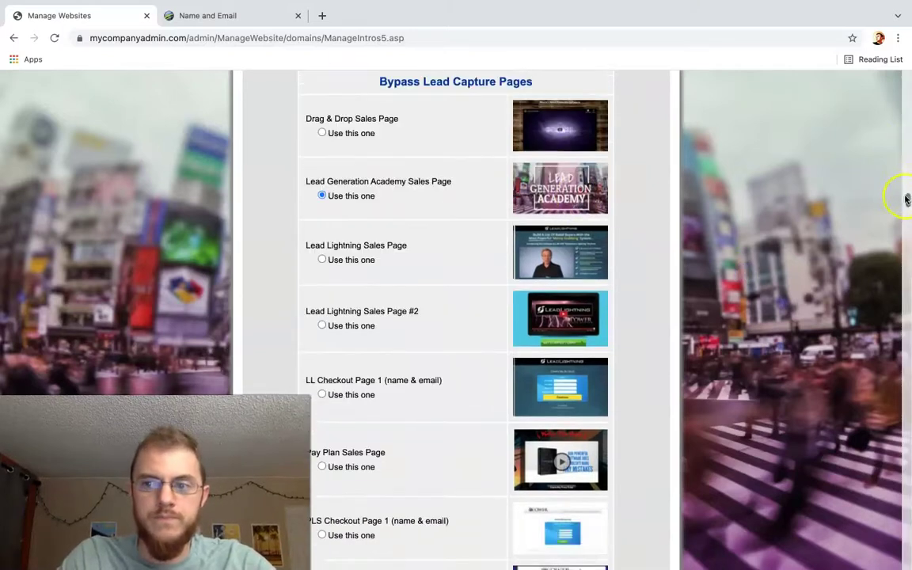
{"action": "left_click", "coordinate": [480, 477]}
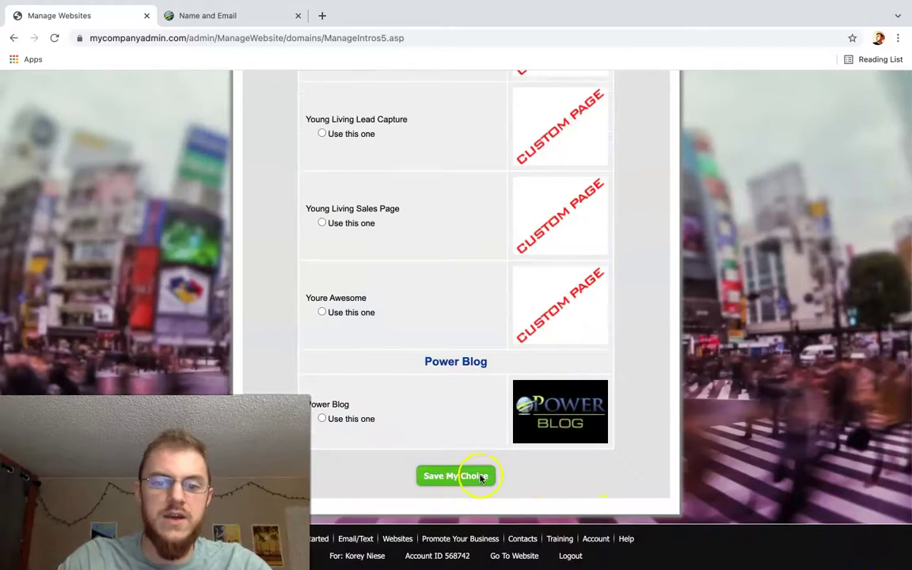
{"action": "scroll", "coordinate": [831, 410], "scroll_direction": "up", "scroll_amount": 6}
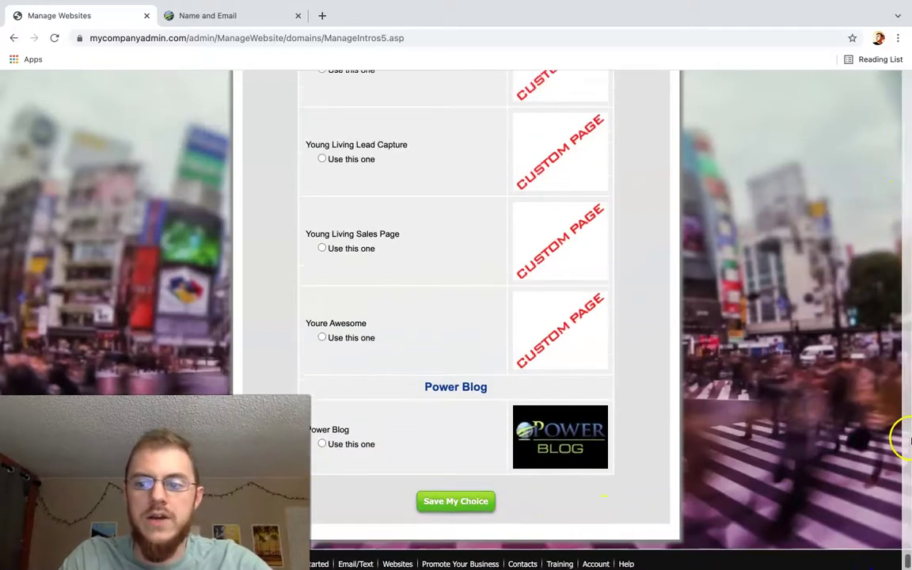
{"action": "left_click_drag", "start_coordinate": [906, 559], "coordinate": [907, 525]}
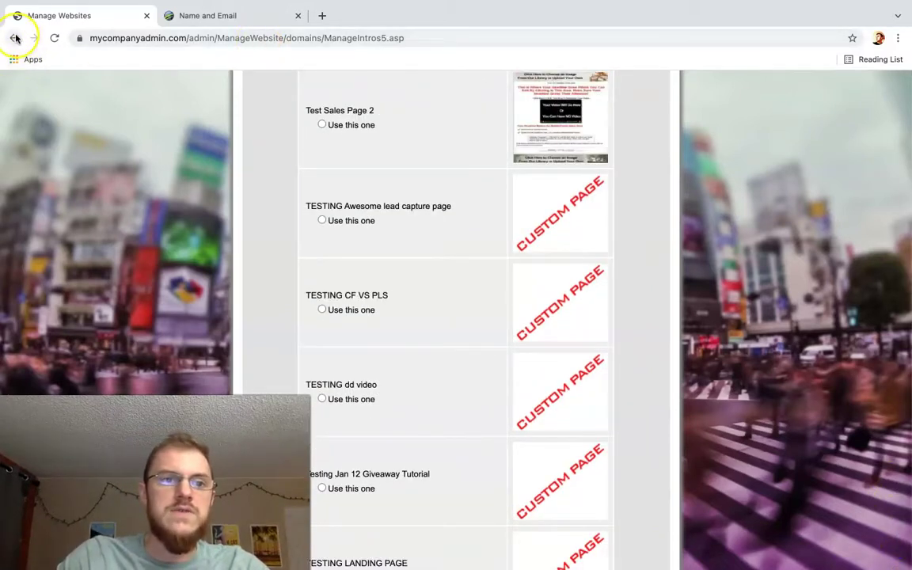
- Open the Lead Generation Academy sales page at leadgenacademy.koreyleads.com
{"action": "left_click", "coordinate": [172, 35]}
{"action": "type", "text": "lead"}
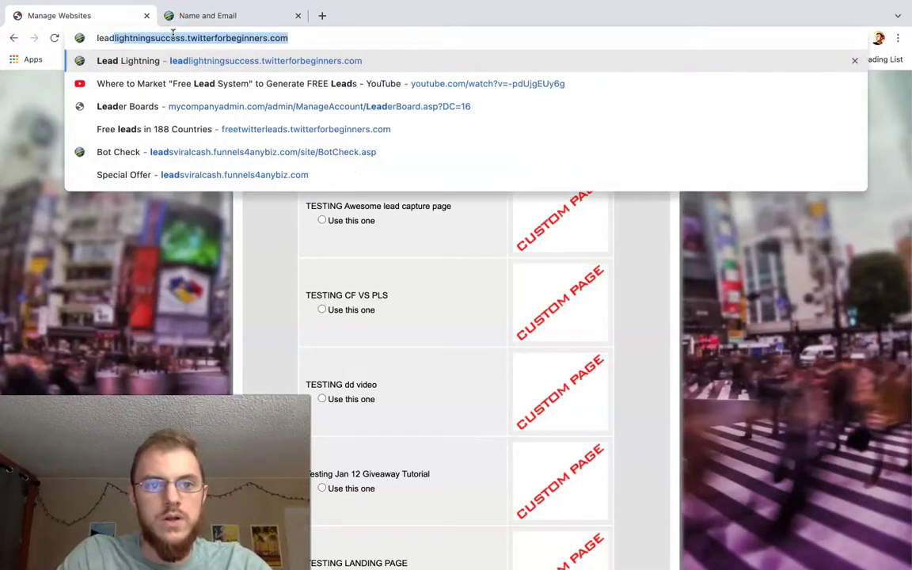
{"action": "type", "text": "ge"}
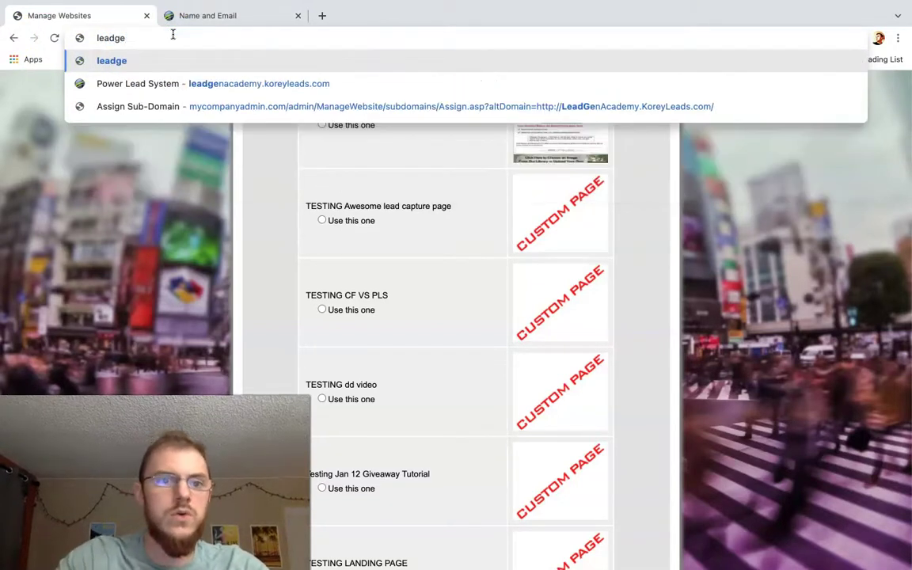
{"action": "left_click", "coordinate": [245, 88]}
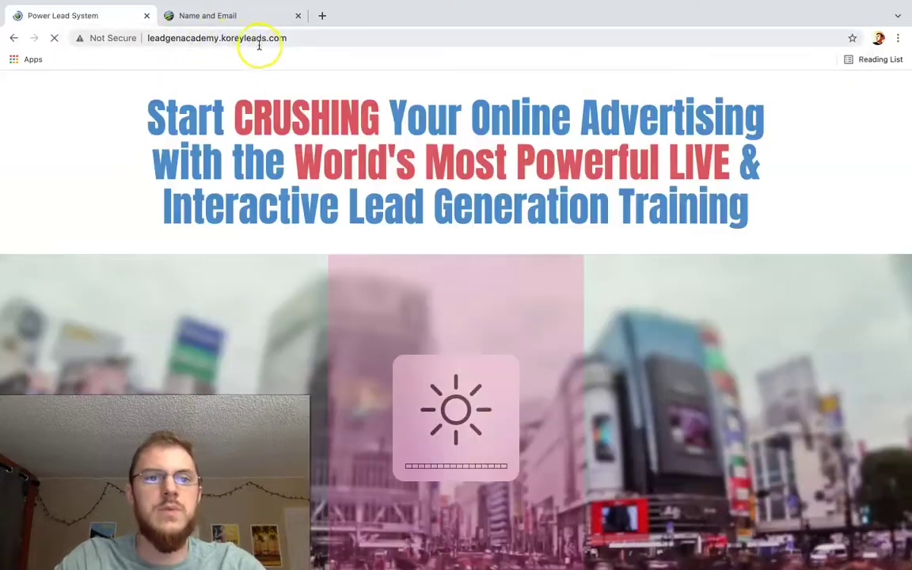
- Examine the sales page's web address, highlighting the koreyleads.com domain that follows the leadgenacademy subdomain
{"action": "left_click", "coordinate": [162, 41]}
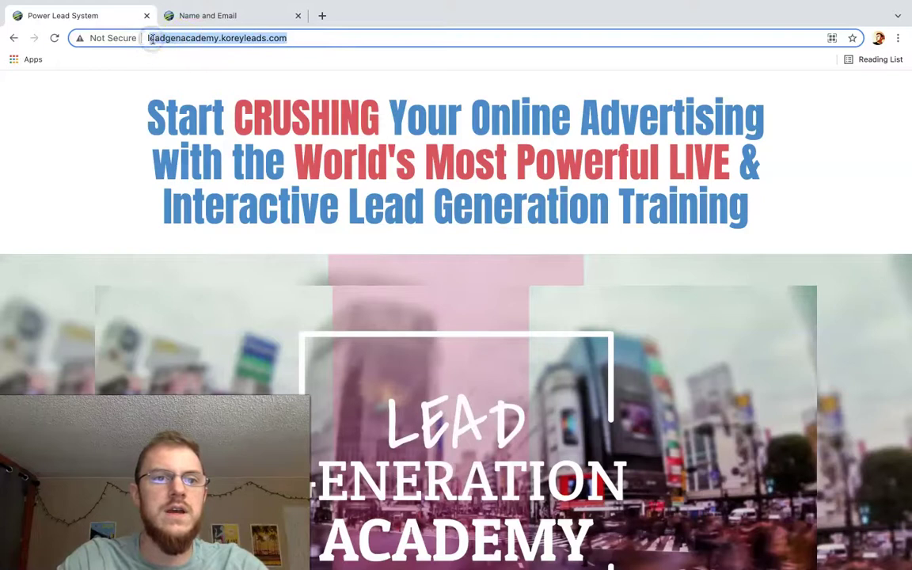
{"action": "double_click", "coordinate": [177, 39]}
{"action": "left_click", "coordinate": [236, 40]}
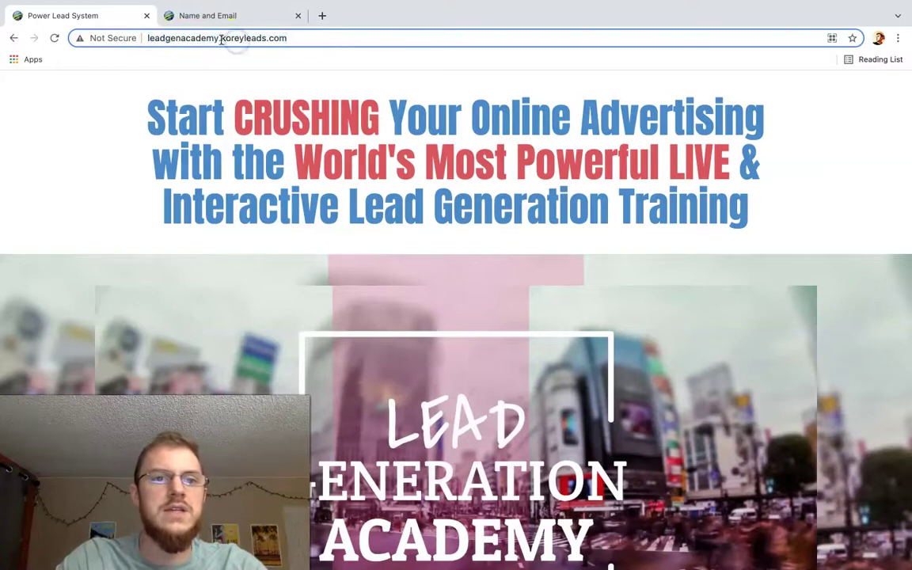
{"action": "left_click_drag", "start_coordinate": [221, 40], "coordinate": [289, 38]}
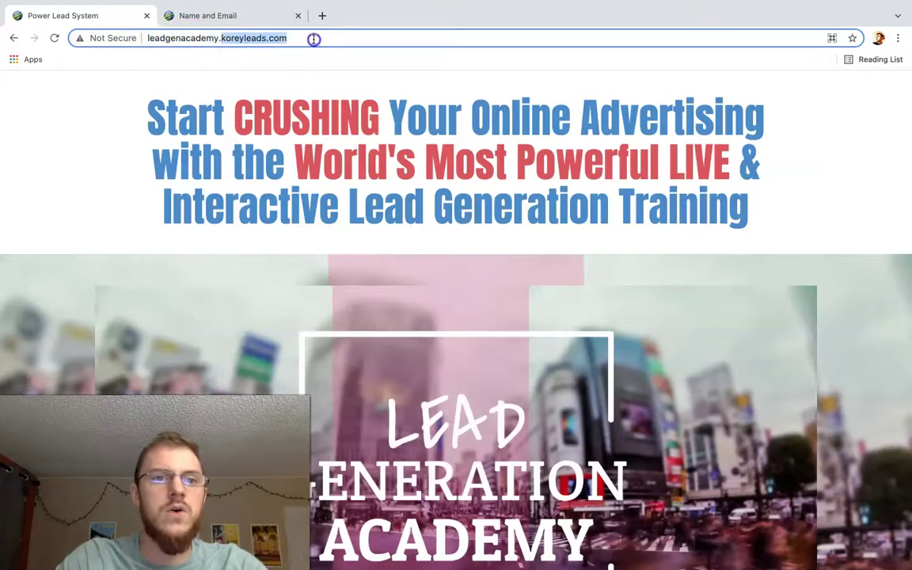
{"action": "left_click", "coordinate": [373, 68]}
{"action": "key", "text": "Down"}
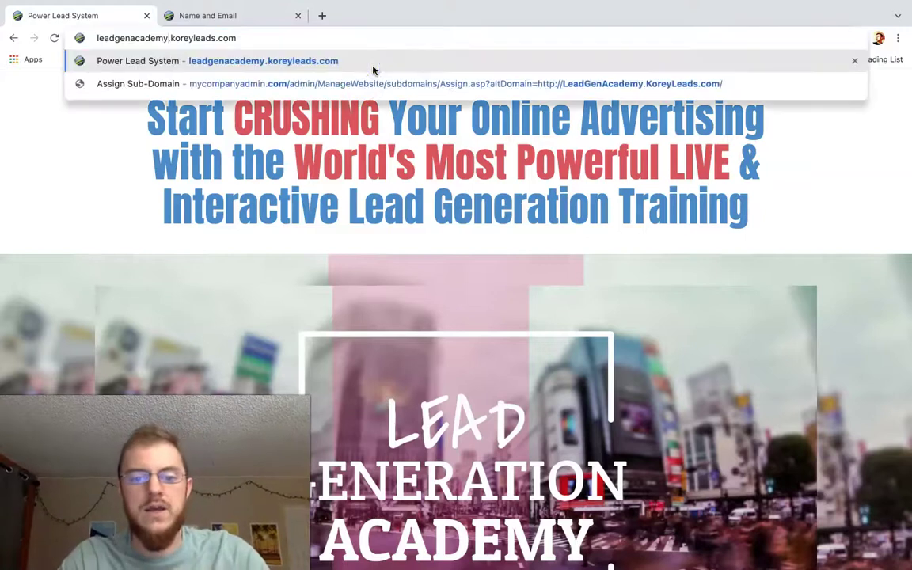
{"action": "left_click", "coordinate": [373, 69]}
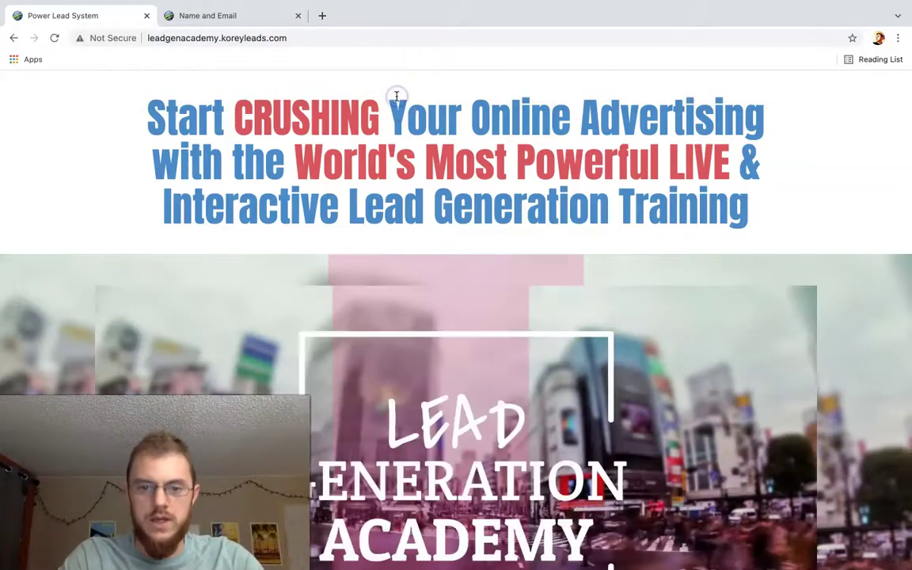
- Look through the Lead Generation Academy sales page from the intro video down to the 5X payline diagram
{"action": "scroll", "coordinate": [396, 96], "scroll_direction": "down", "scroll_amount": 3}
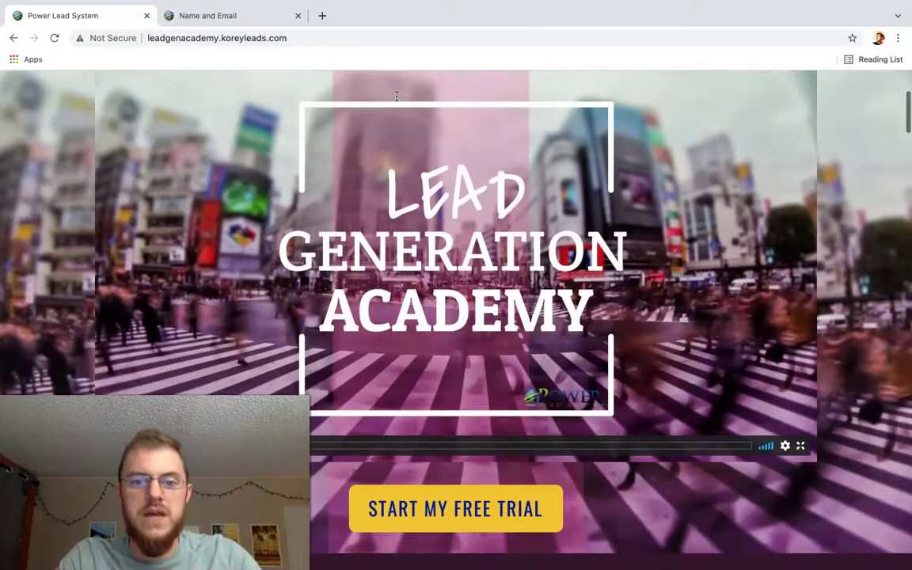
{"action": "scroll", "coordinate": [383, 250], "scroll_direction": "down", "scroll_amount": 2}
{"action": "left_click", "coordinate": [383, 250]}
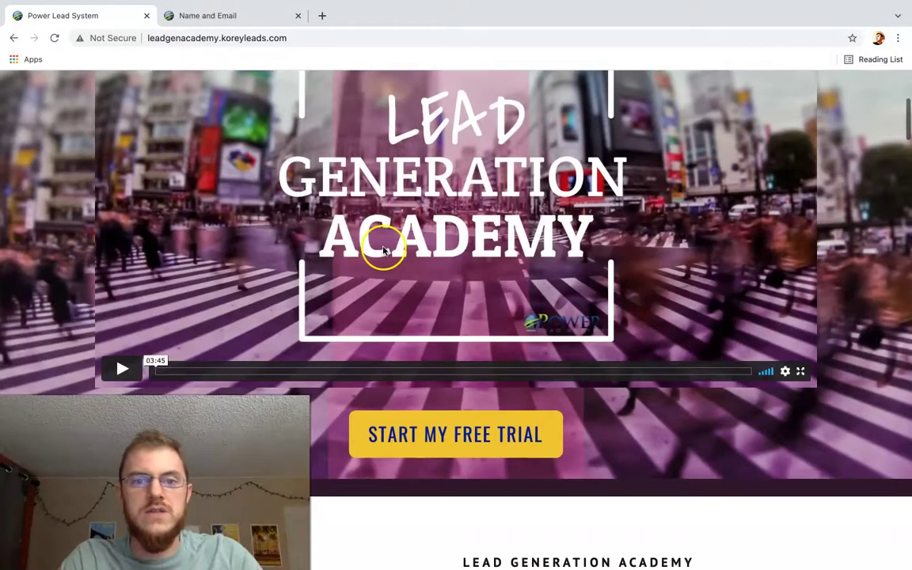
{"action": "scroll", "coordinate": [491, 313], "scroll_direction": "down", "scroll_amount": 3}
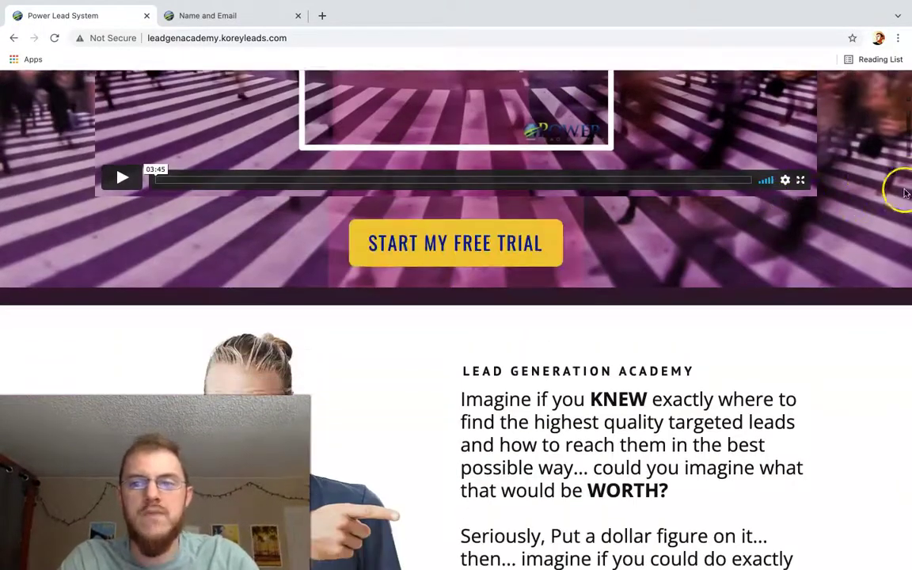
{"action": "left_click_drag", "start_coordinate": [905, 143], "coordinate": [907, 489]}
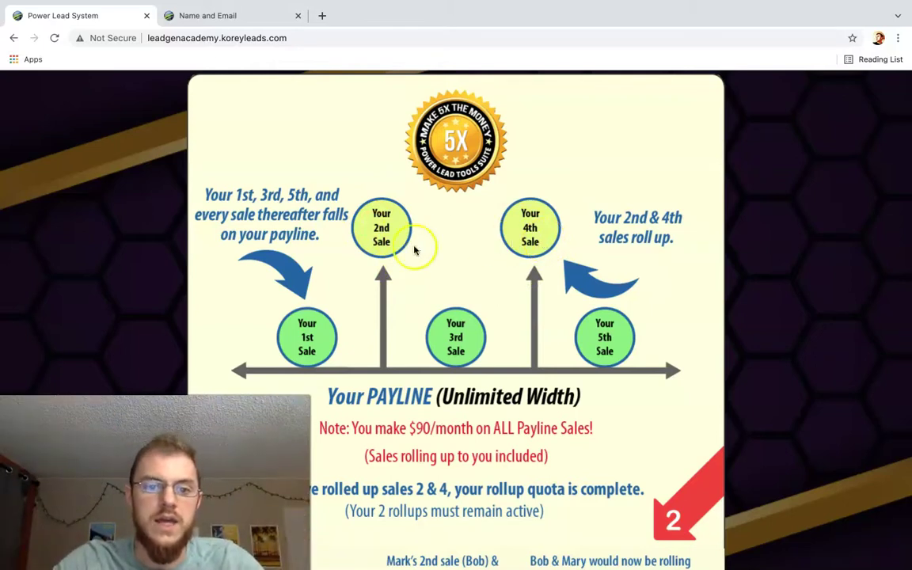
{"action": "left_click", "coordinate": [475, 349]}
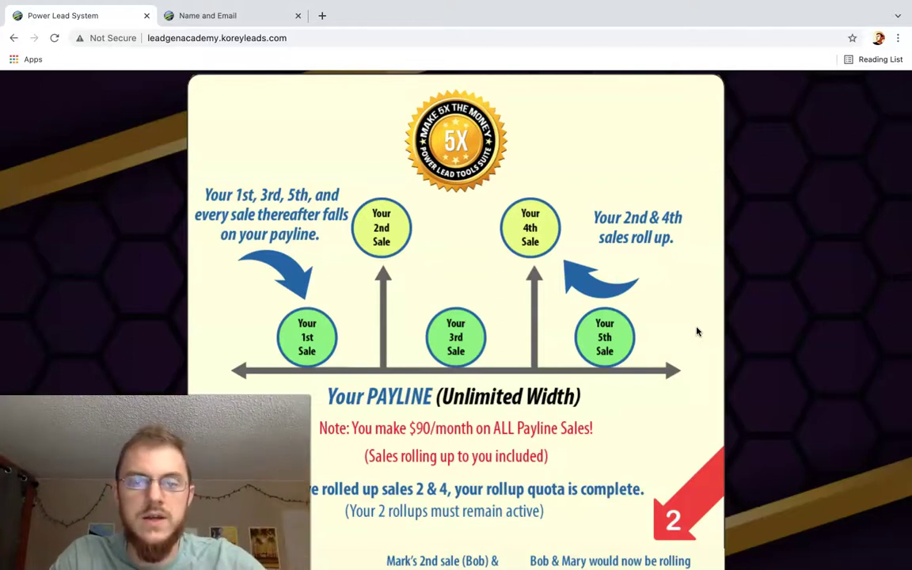
- Examine the rest of the payline diagram, including Mark's payline, and the free trial offer at the page's end
{"action": "scroll", "coordinate": [697, 331], "scroll_direction": "down", "scroll_amount": 5}
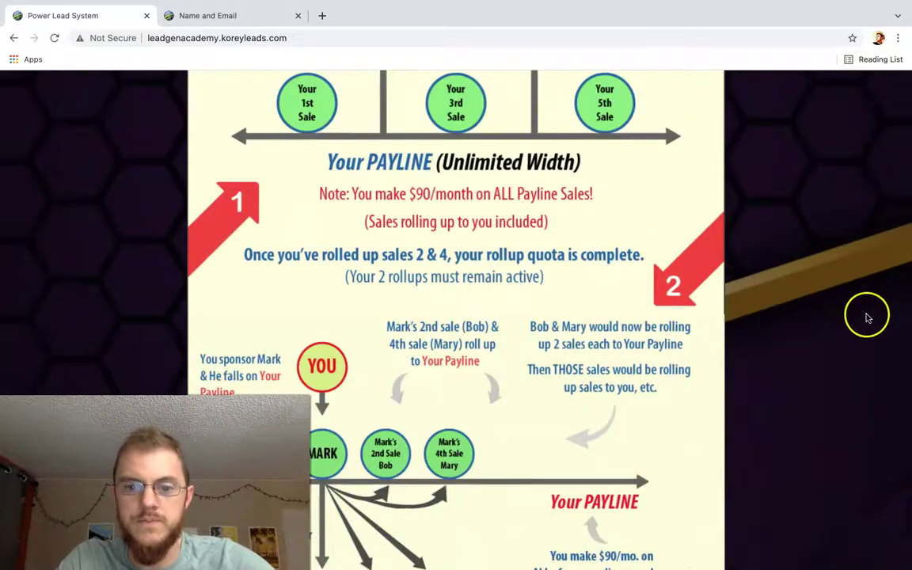
{"action": "scroll", "coordinate": [865, 329], "scroll_direction": "down", "scroll_amount": 3}
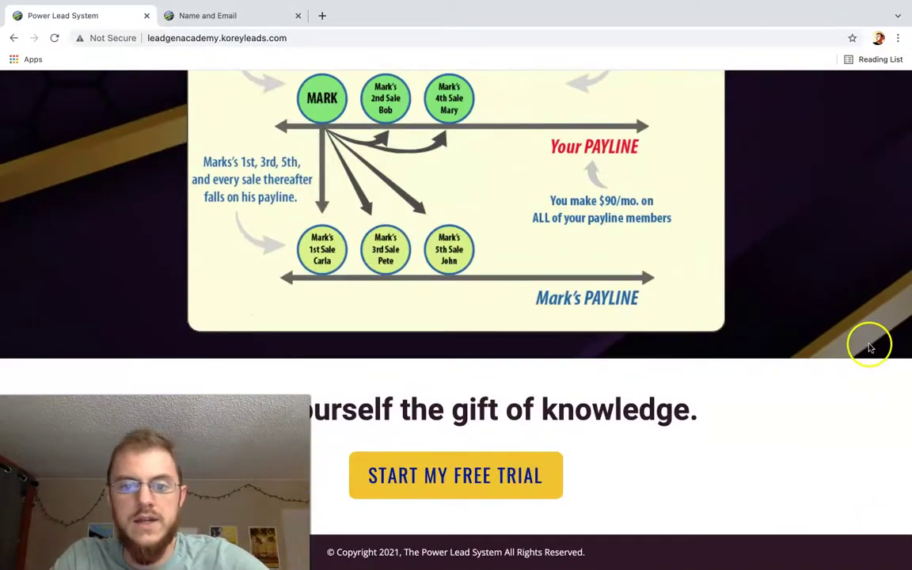
{"action": "scroll", "coordinate": [865, 349], "scroll_direction": "up", "scroll_amount": 5}
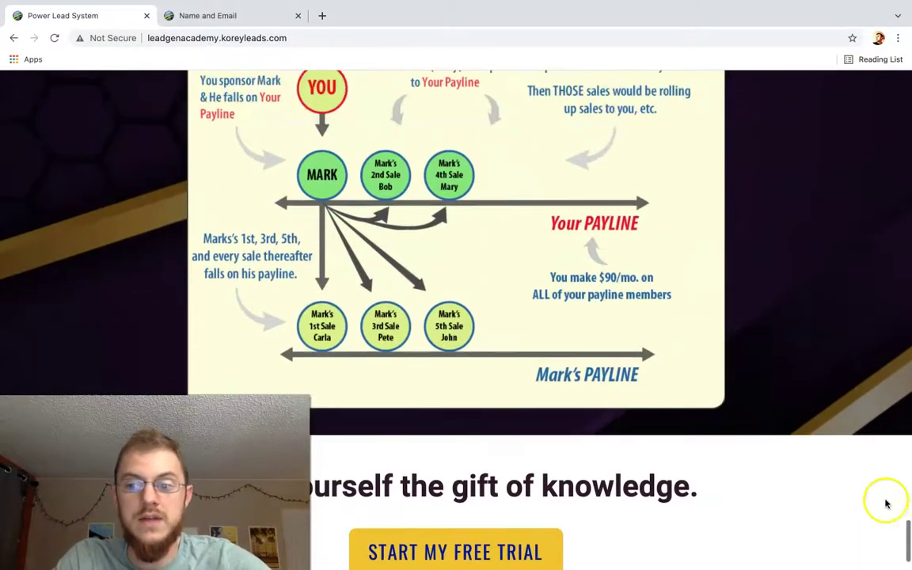
- Return to the headline and intro video of the sales page and check the computer's current date
{"action": "left_click_drag", "start_coordinate": [906, 512], "coordinate": [907, 87]}
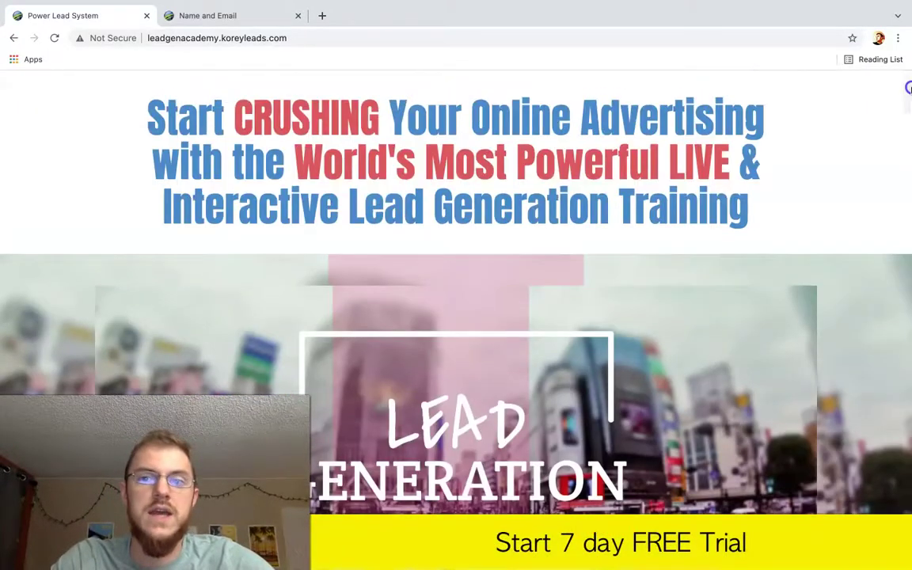
{"action": "left_click_drag", "start_coordinate": [908, 136], "coordinate": [908, 107]}
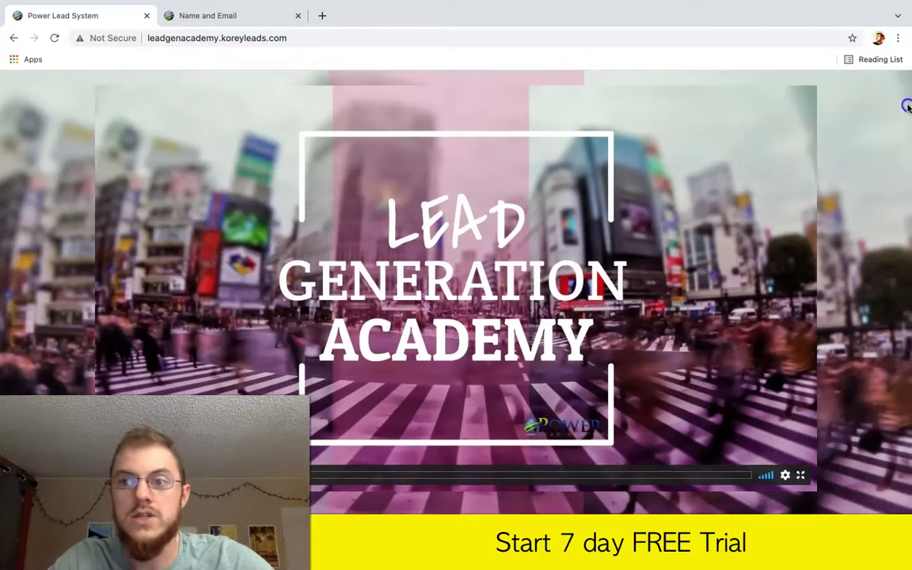
{"action": "left_click_drag", "start_coordinate": [906, 107], "coordinate": [908, 49]}
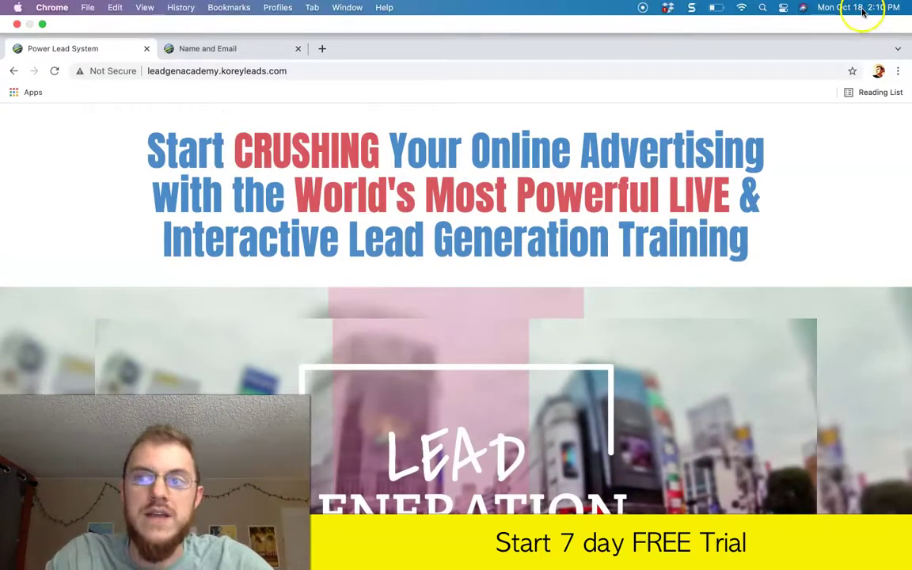
{"action": "left_click", "coordinate": [863, 12]}
{"action": "left_click", "coordinate": [862, 12]}
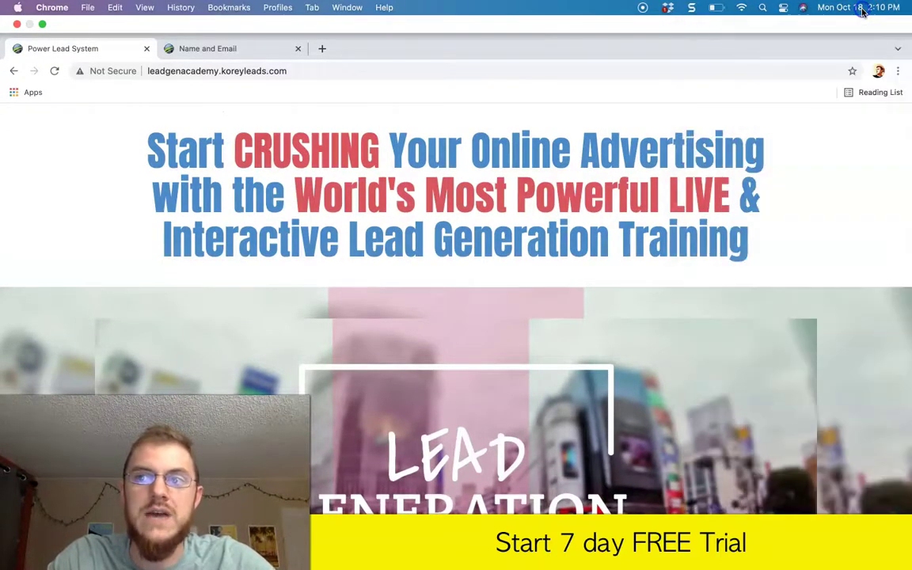